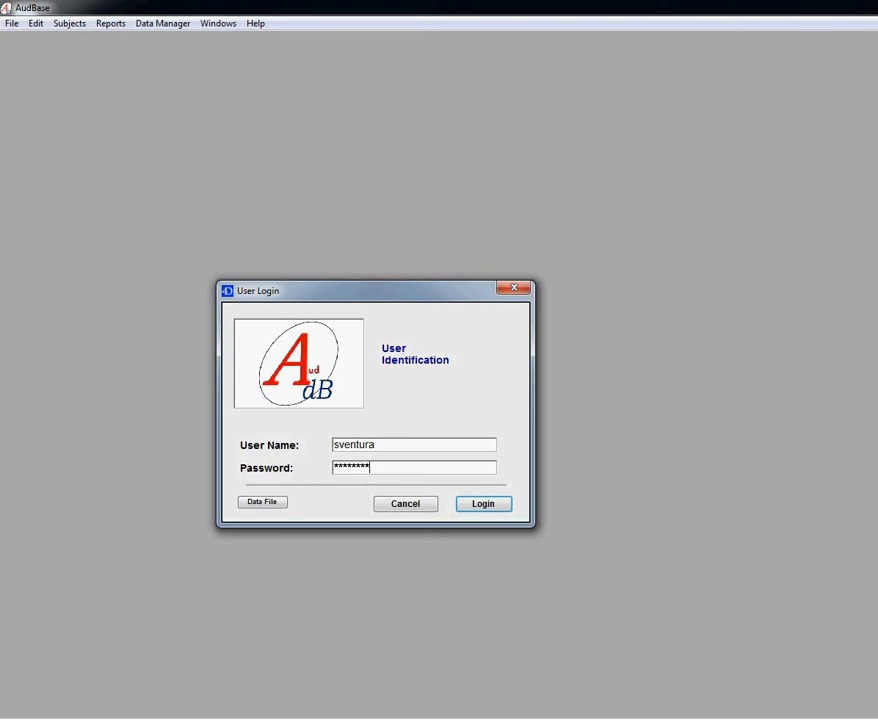
# Step: Log in with the entered credentials and open the Audiology (1) preferences for new audiogram defaults
pyautogui.click(486, 504)
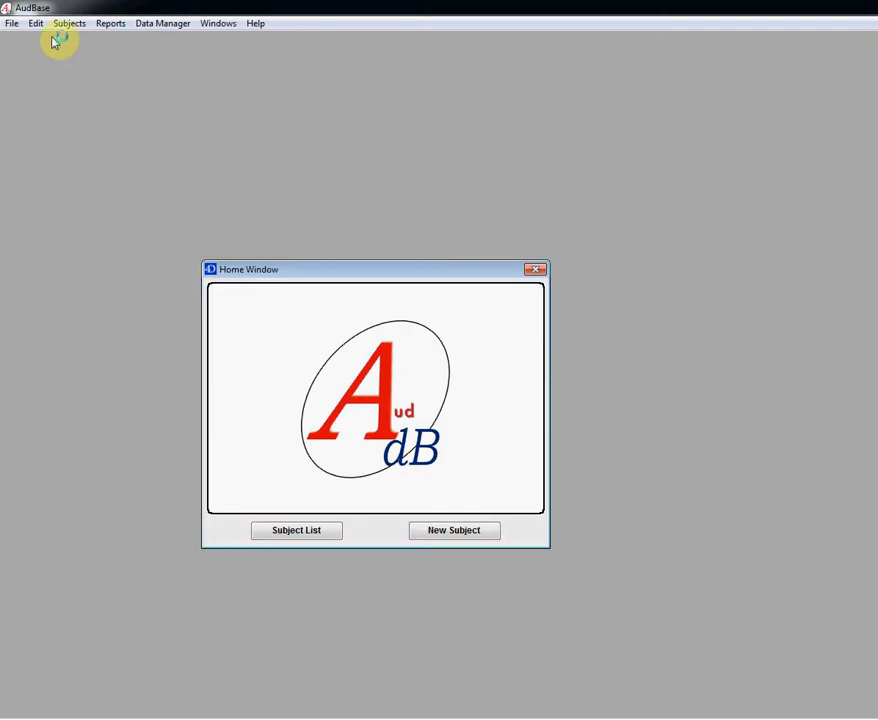
pyautogui.click(12, 24)
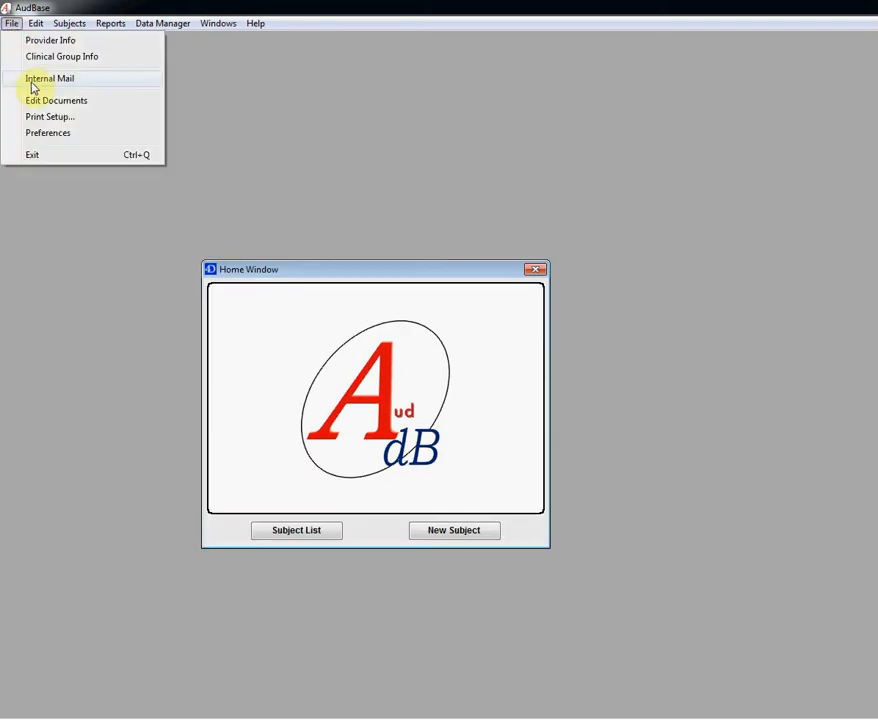
pyautogui.click(47, 133)
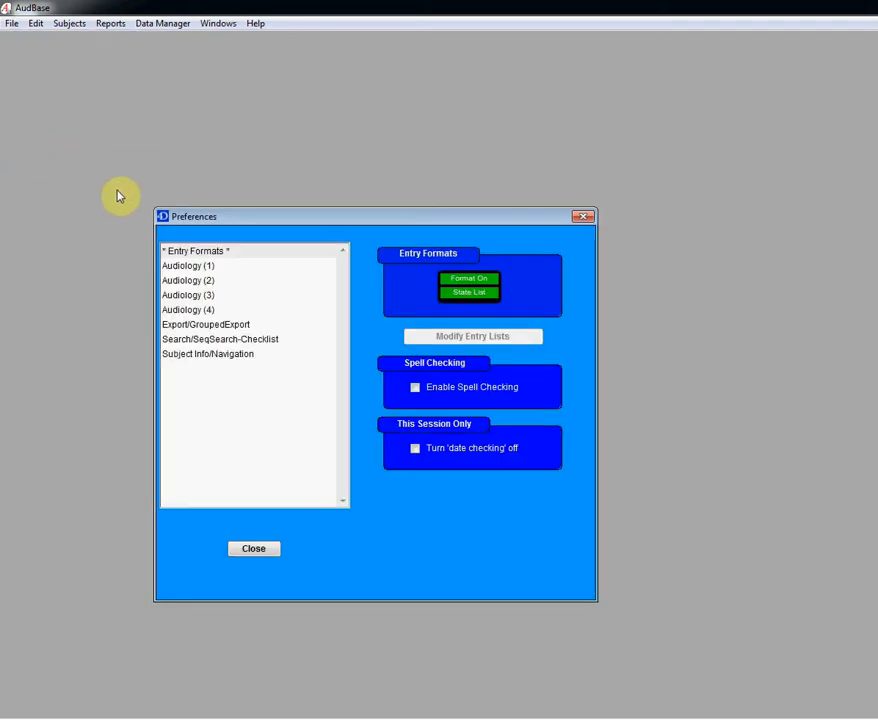
pyautogui.click(181, 266)
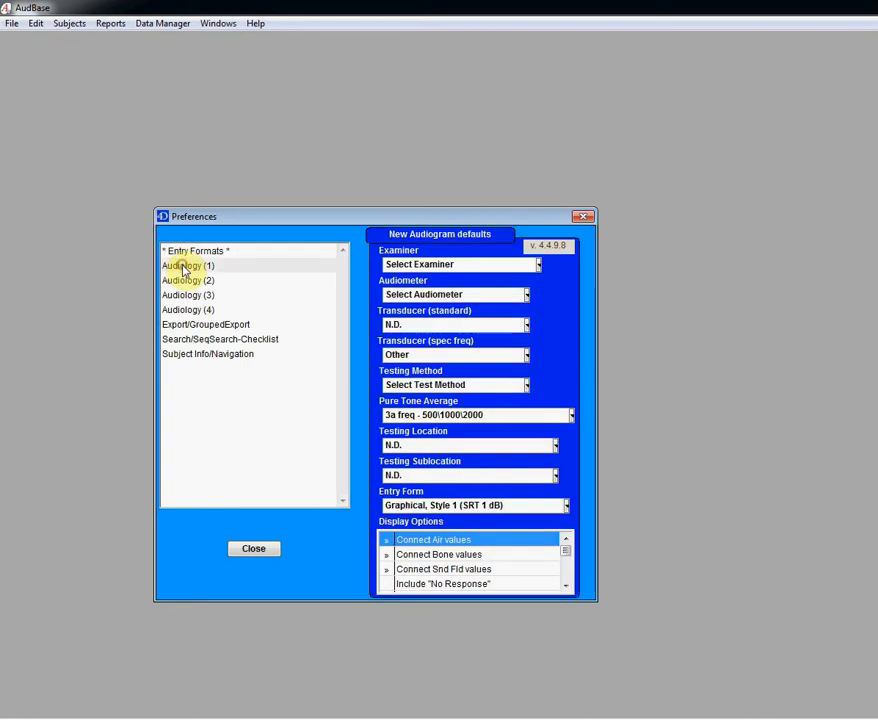
# Step: Set the default examiner to the logged-in audiologist and the default audiometer to GSI 61
pyautogui.click(454, 265)
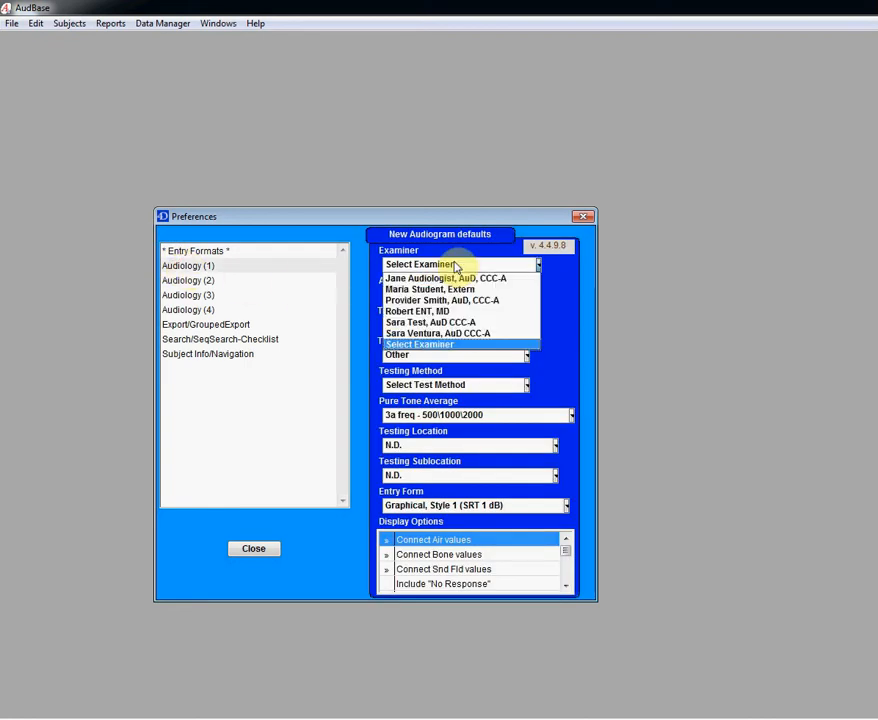
pyautogui.click(456, 332)
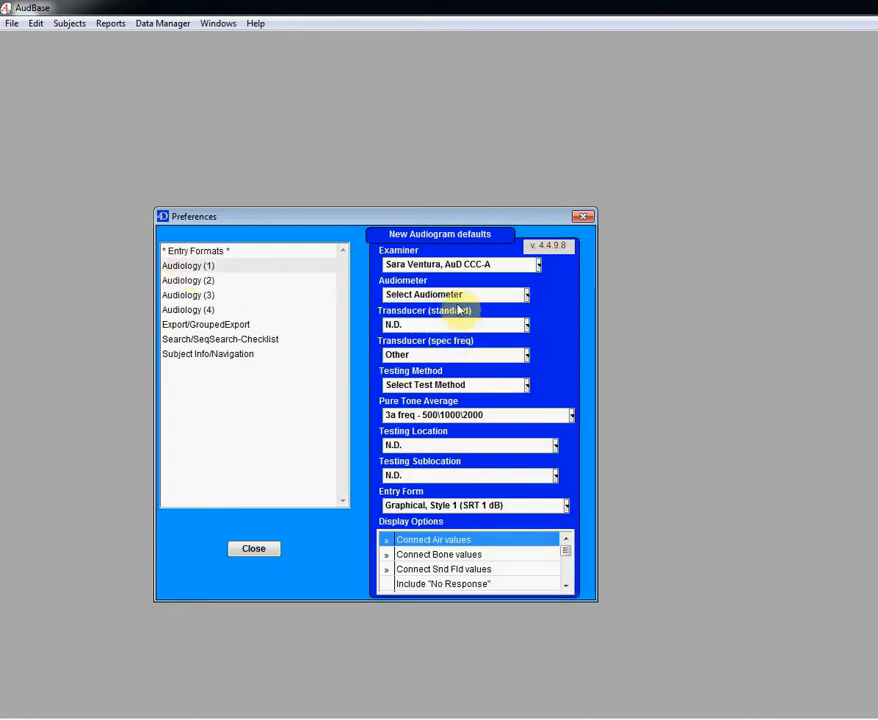
pyautogui.click(458, 298)
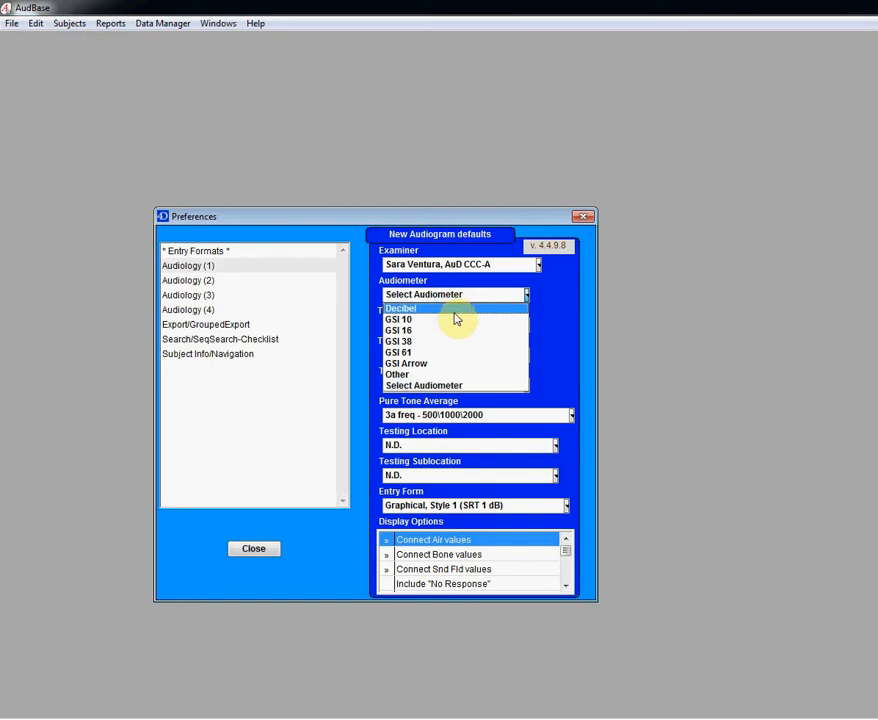
pyautogui.click(441, 354)
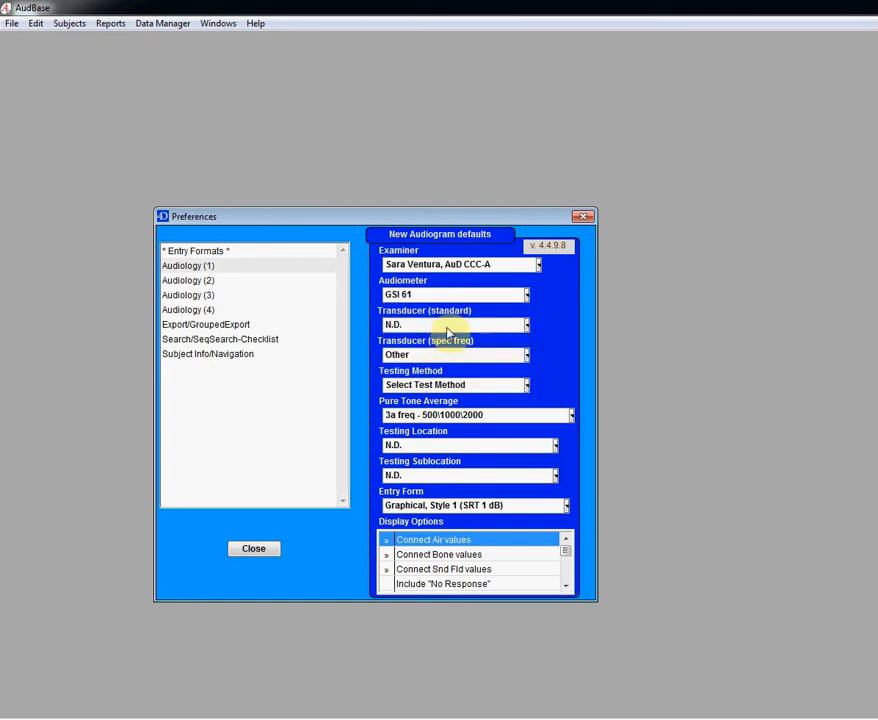
# Step: Set the standard transducer to TDH-39 and the special-frequency transducer to Sennheiser HDA200
pyautogui.click(448, 326)
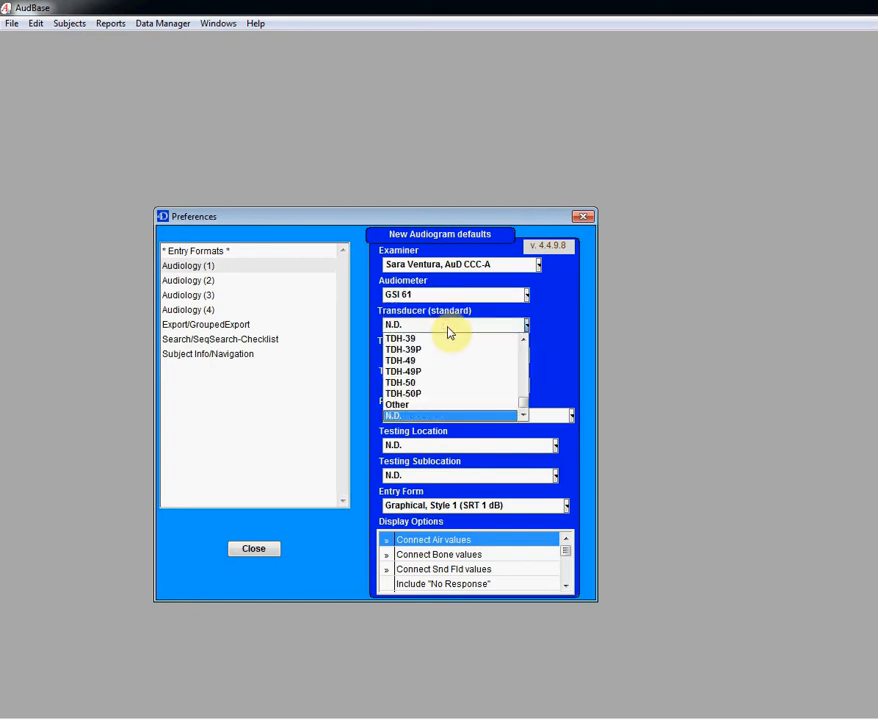
pyautogui.click(449, 339)
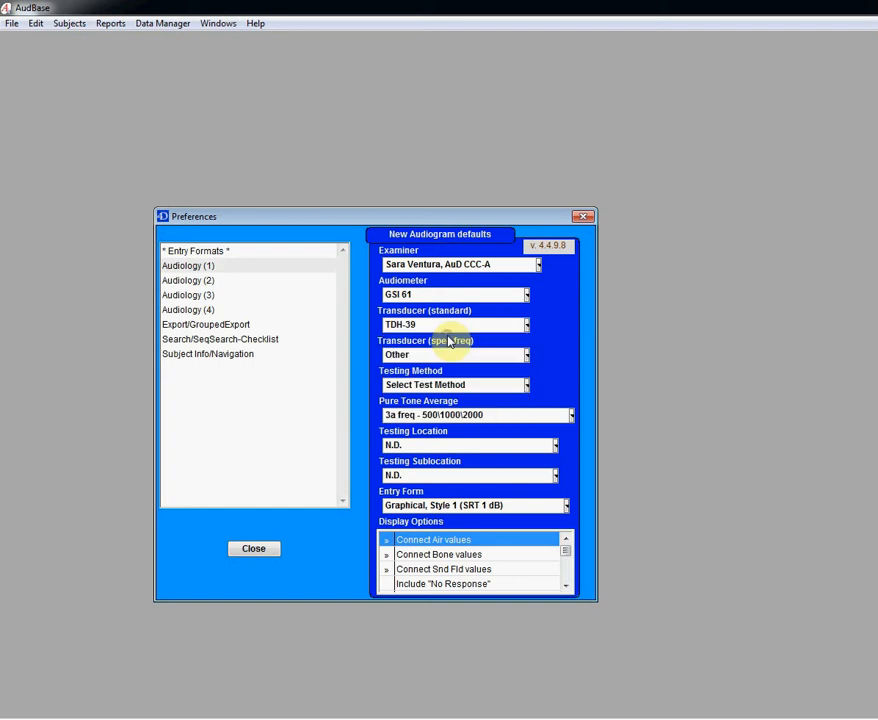
pyautogui.click(445, 354)
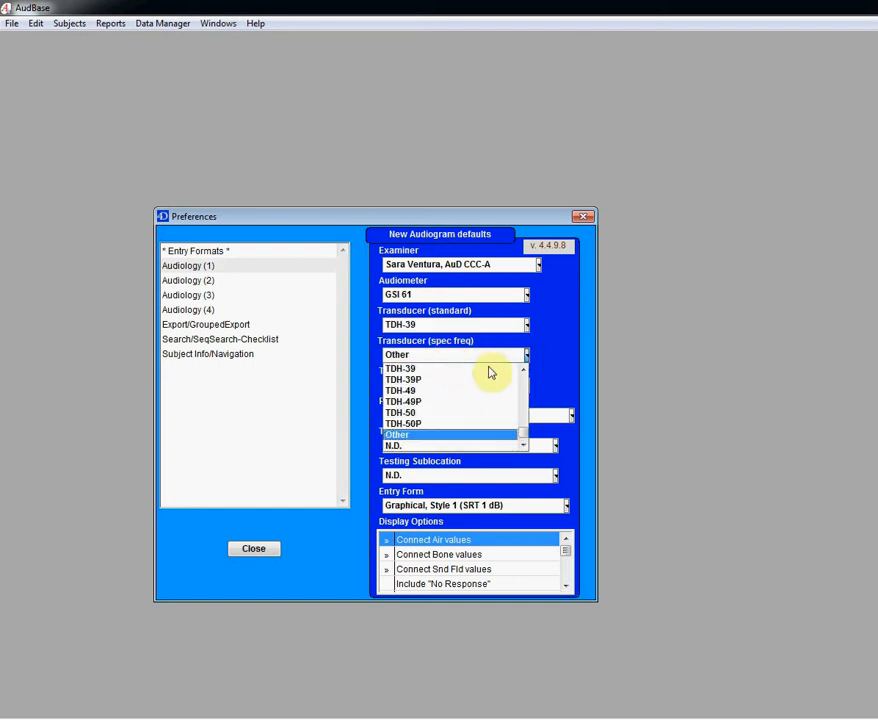
pyautogui.scroll(2, 525, 378)
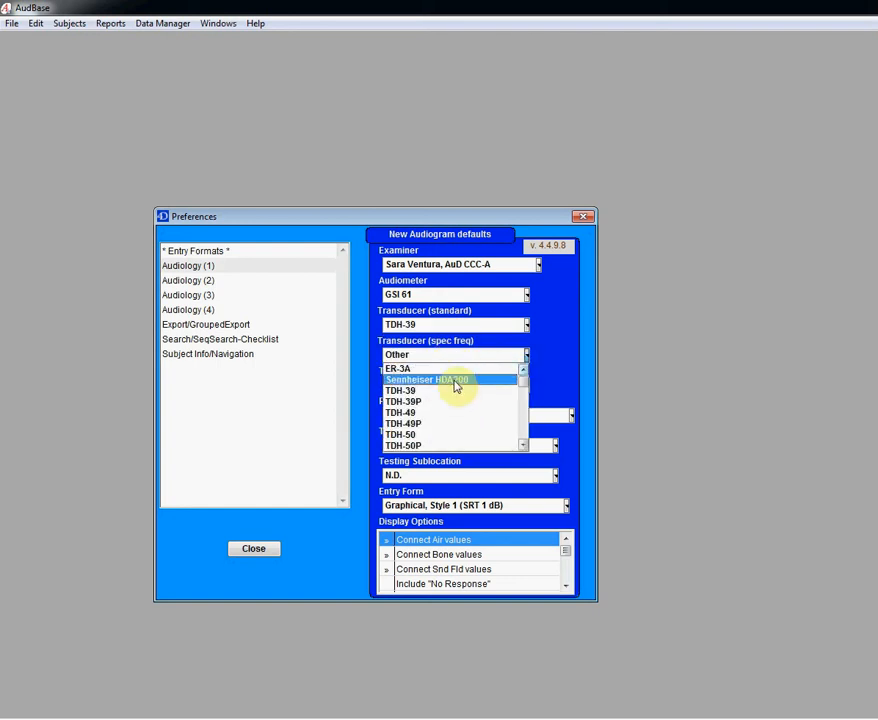
pyautogui.click(456, 382)
# Step: Set the default testing method to CA and select 3a freq - 500\1000\2000 as the pure tone average
pyautogui.click(502, 386)
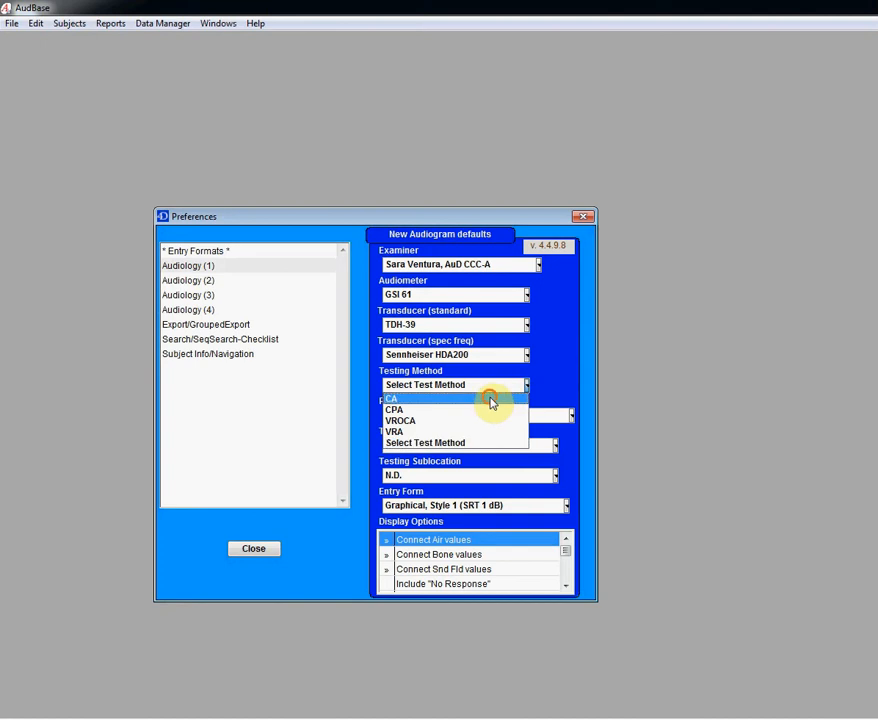
pyautogui.click(492, 401)
pyautogui.click(537, 416)
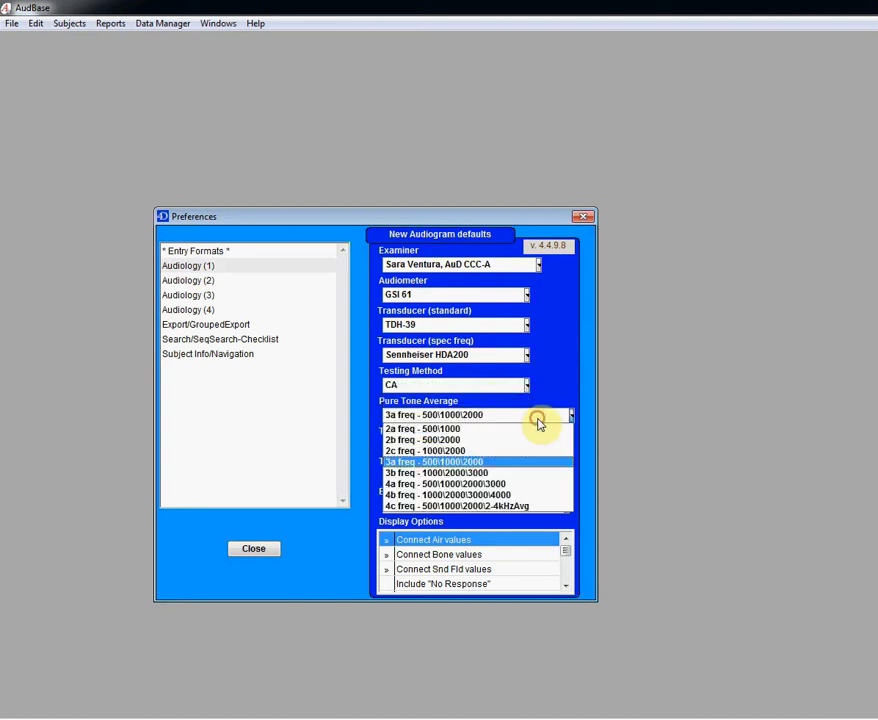
pyautogui.click(517, 470)
# Step: Set the default testing location to Brighton Health Center [BHC] and leave the testing sublocation at N.D
pyautogui.click(494, 447)
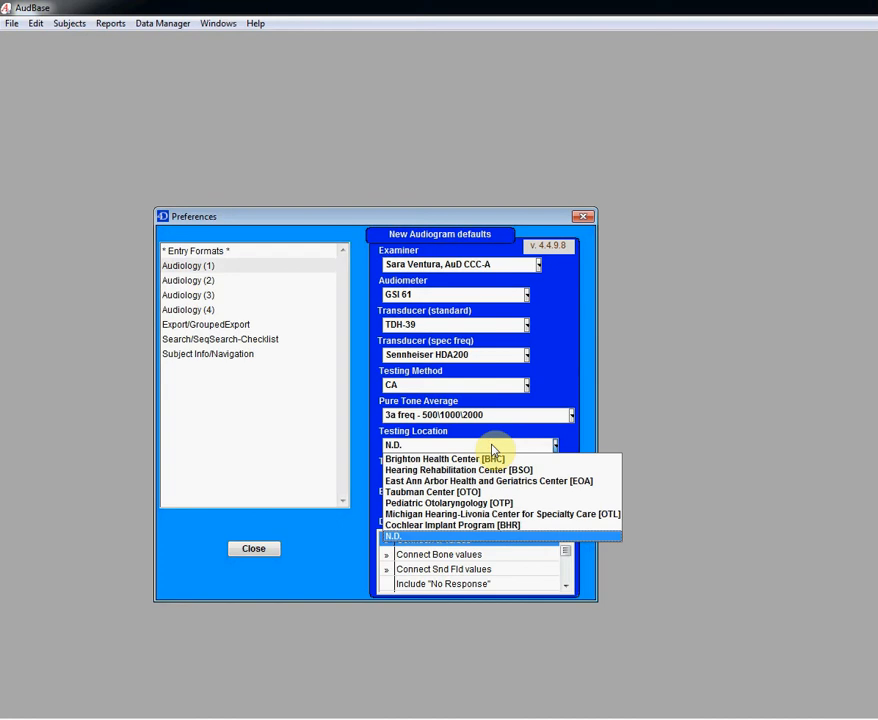
pyautogui.click(497, 462)
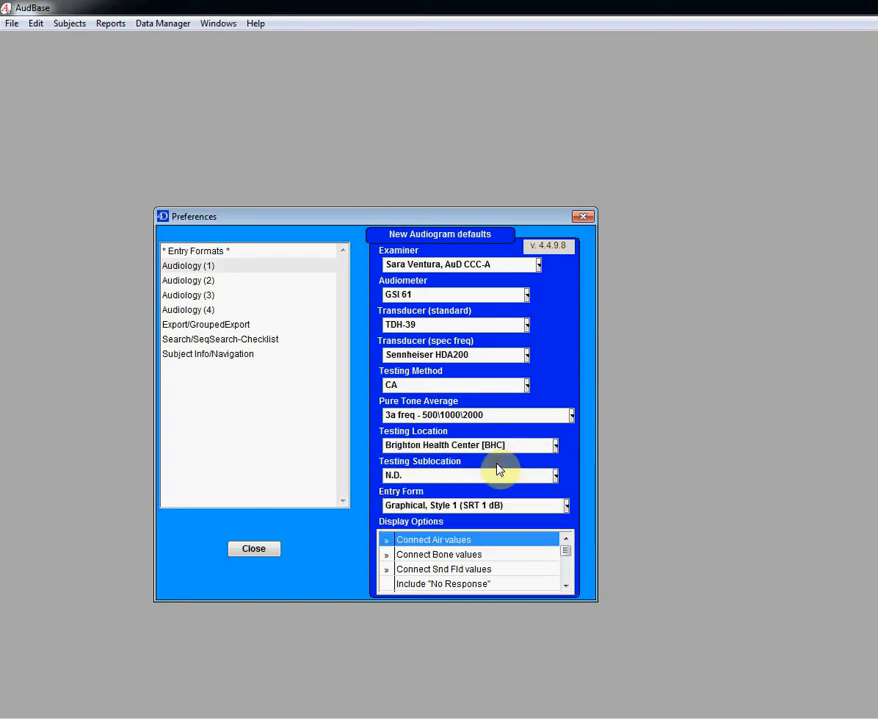
pyautogui.click(426, 478)
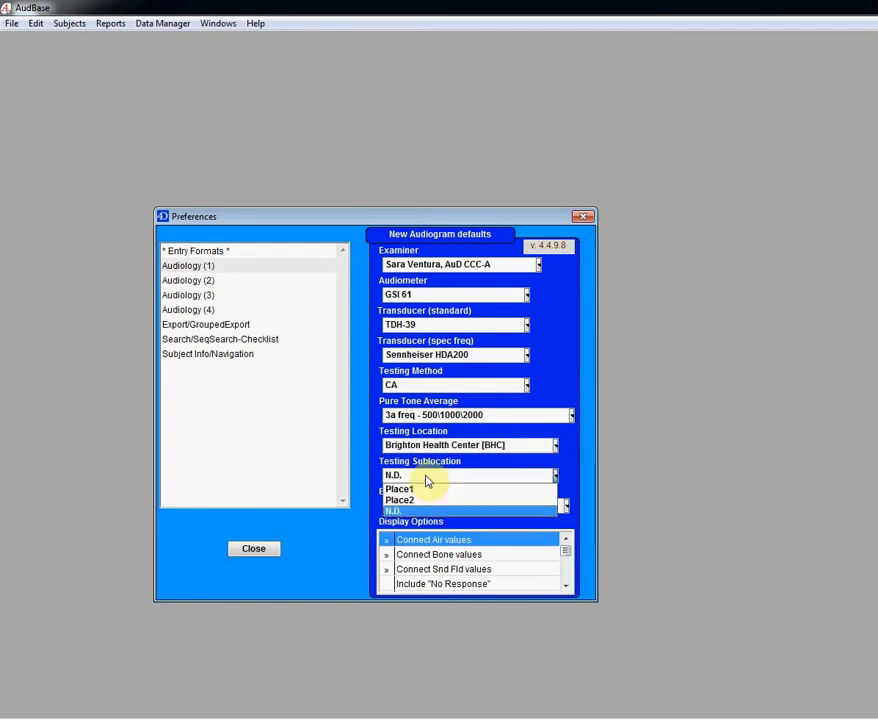
pyautogui.click(426, 478)
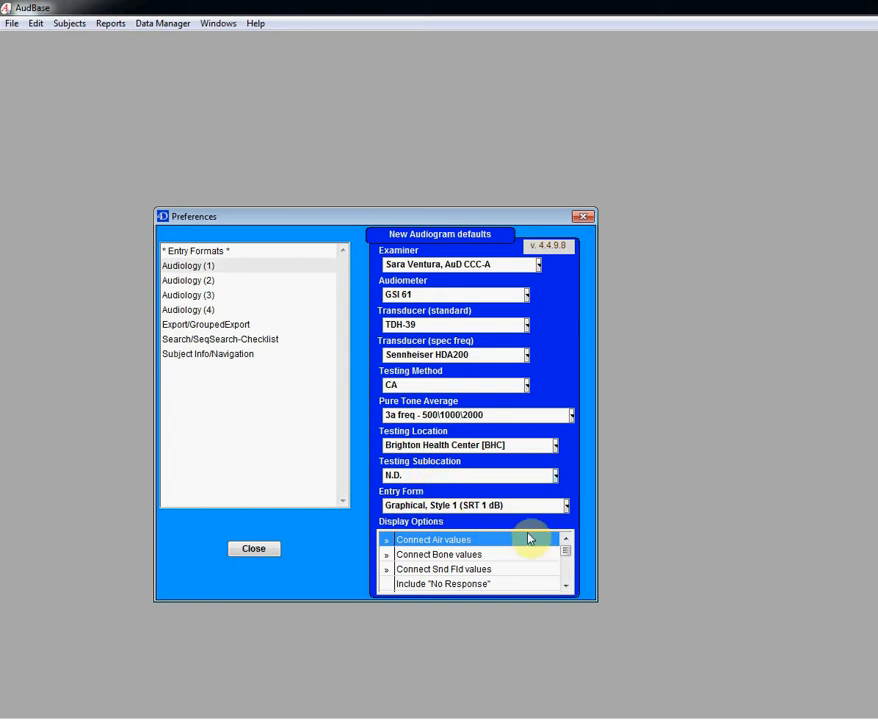
# Step: In the audiogram display options, turn off Connect Bone values and turn on Masked Preferred
pyautogui.click(386, 557)
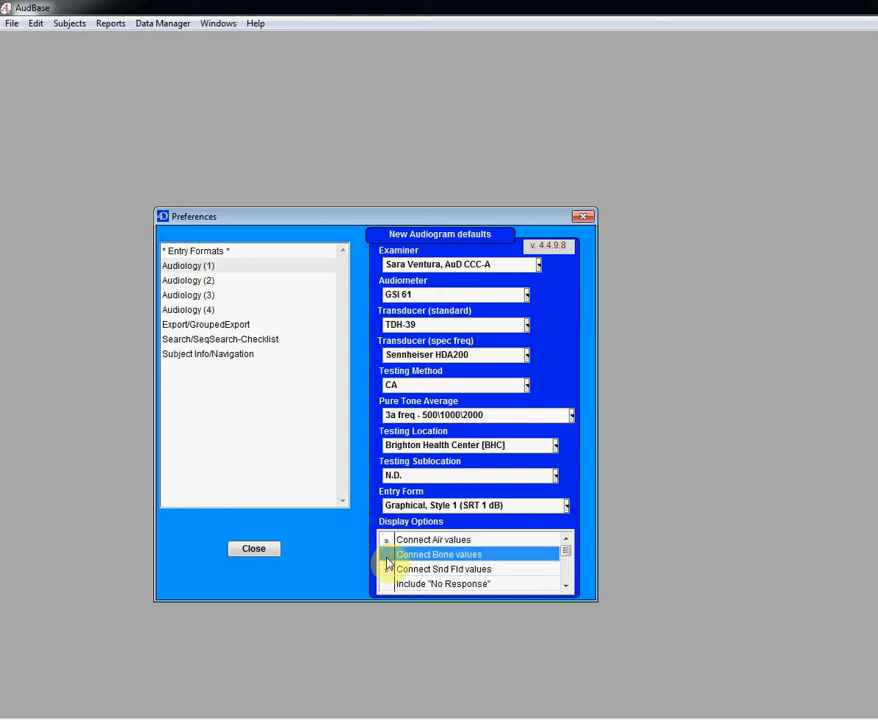
pyautogui.click(566, 586)
pyautogui.click(566, 586)
pyautogui.click(566, 586)
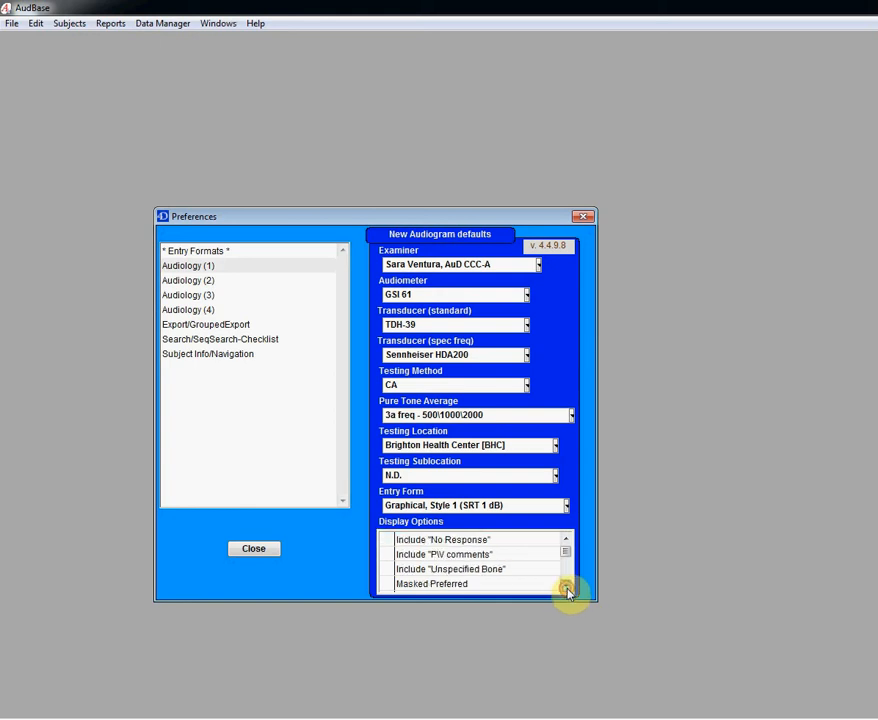
pyautogui.click(386, 584)
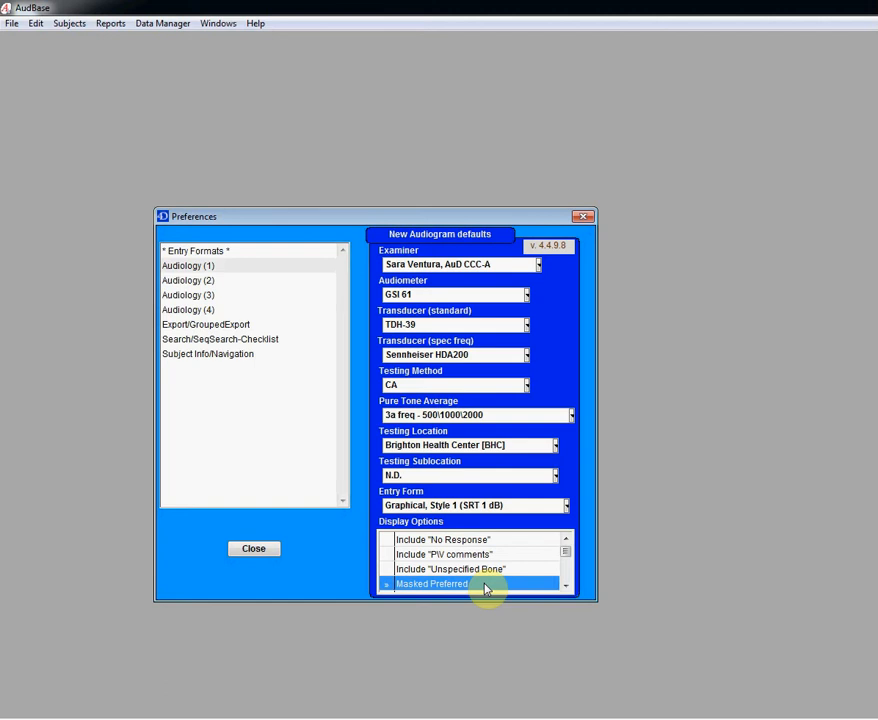
# Step: Turn off the ipsilateral and contralateral reflex display options for new audiograms
pyautogui.click(568, 578)
pyautogui.click(568, 578)
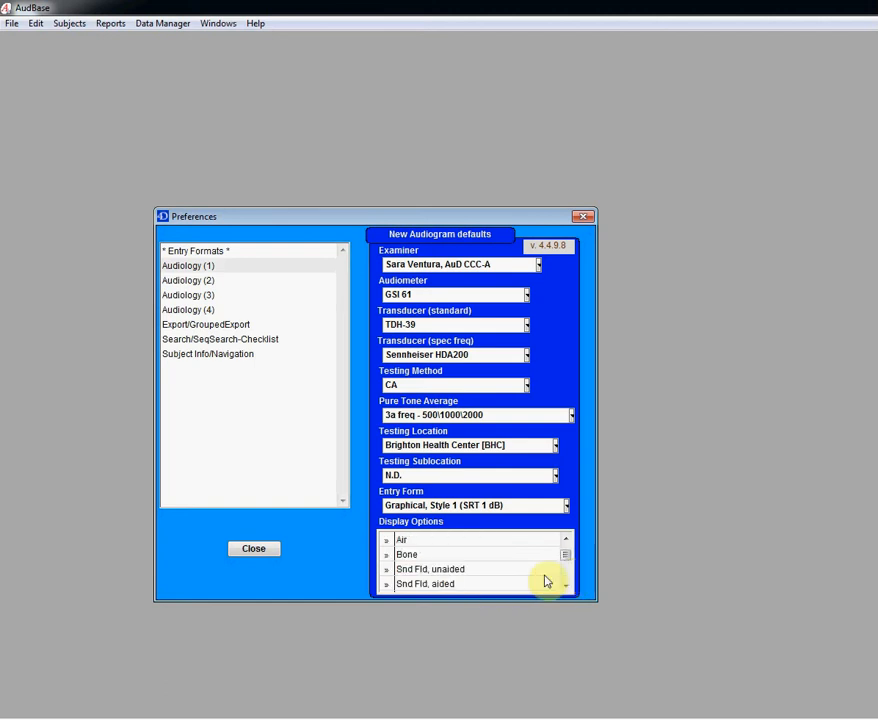
pyautogui.click(568, 580)
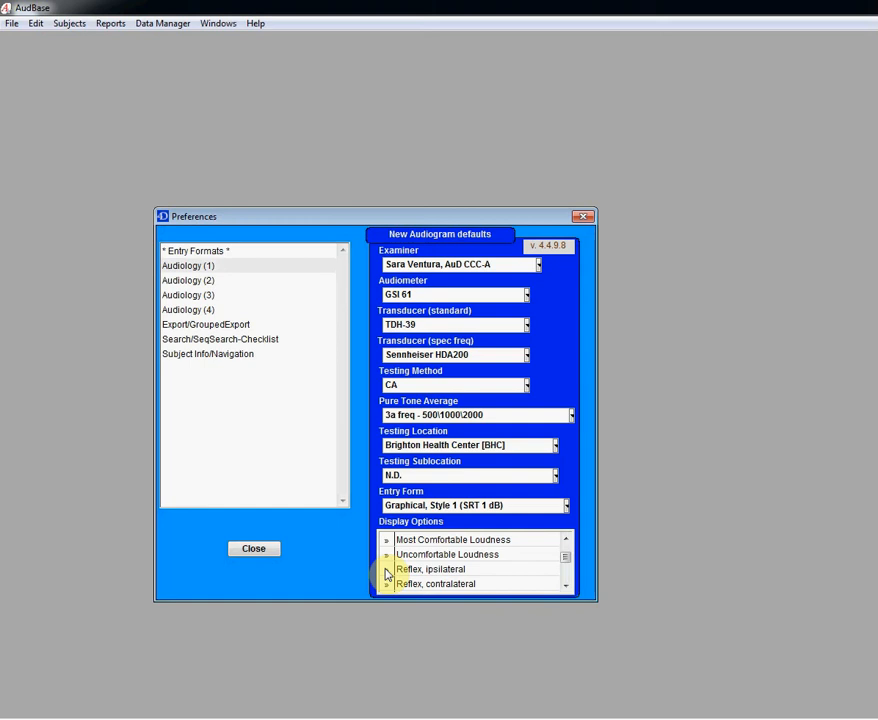
pyautogui.click(386, 570)
pyautogui.click(388, 584)
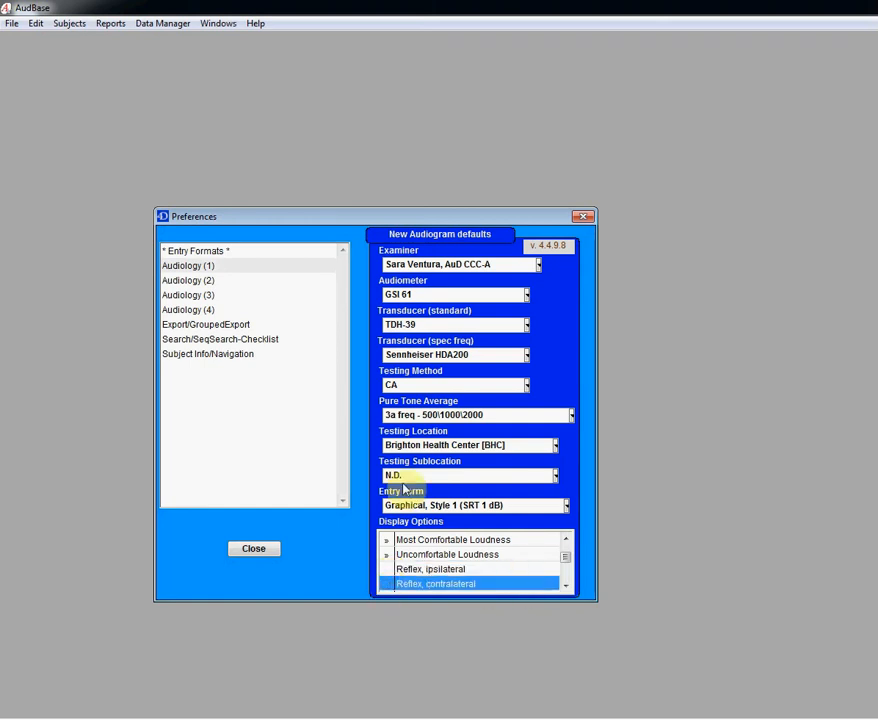
# Step: In the Audiology (2) preferences, select Tympanogram_Diagnostic as the default Graph 1 selection for new tympanograms
pyautogui.click(195, 284)
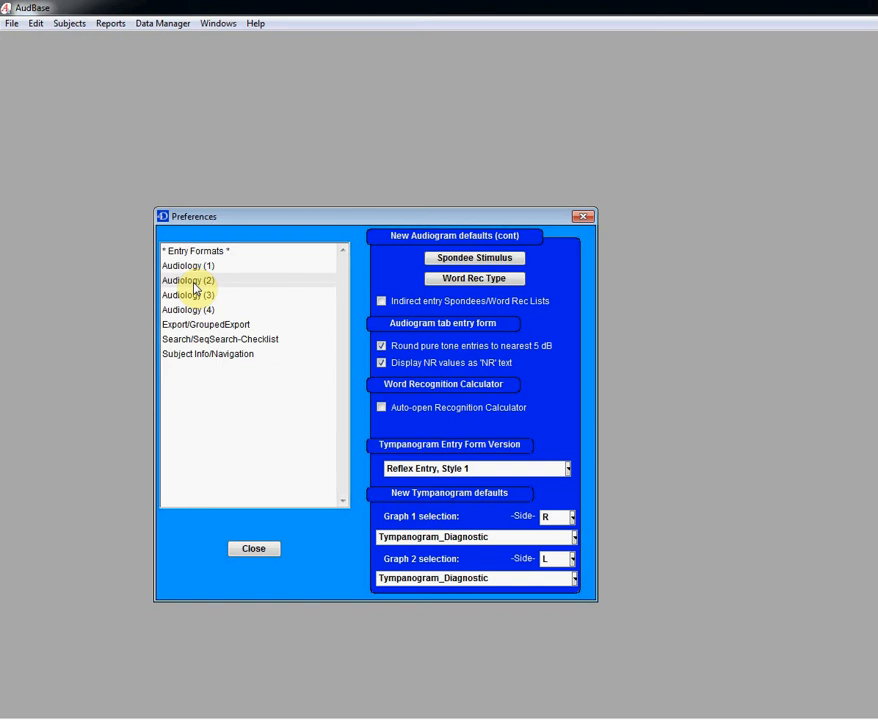
pyautogui.click(514, 538)
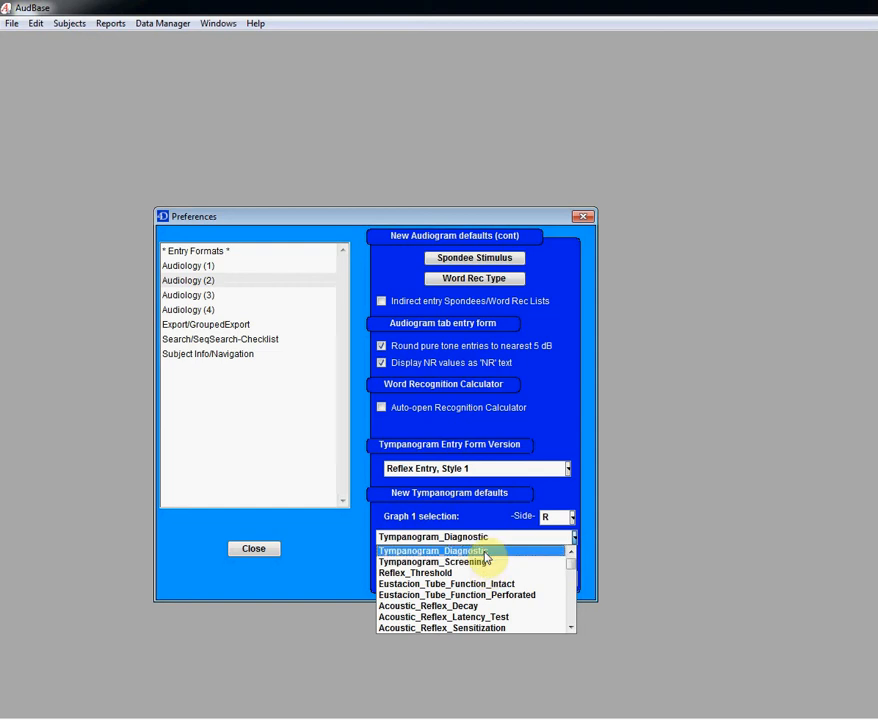
pyautogui.click(486, 553)
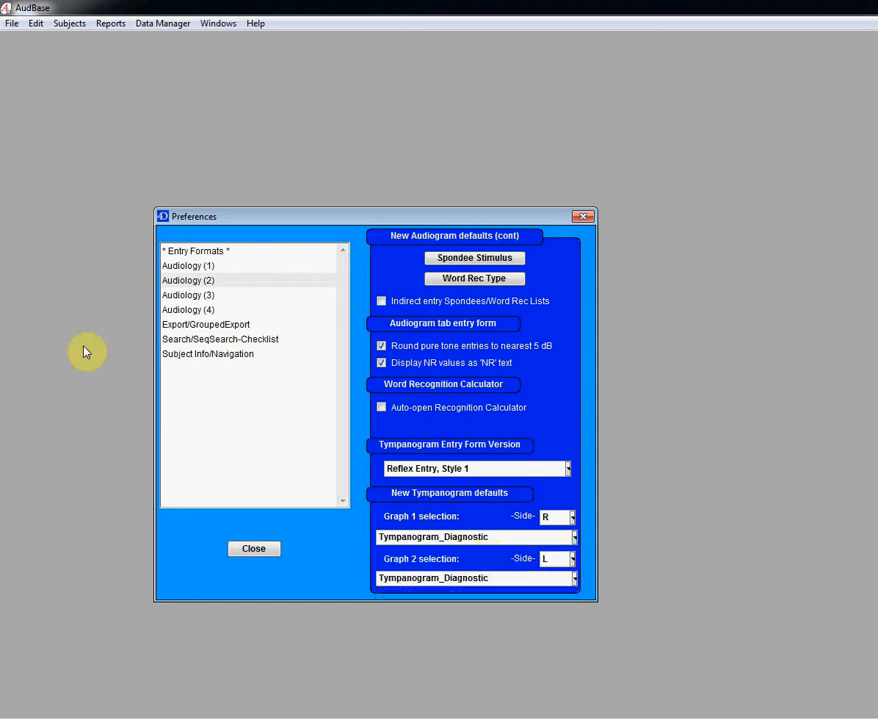
# Step: In the Audiology (3) preferences, enable 30-second auto-save of audiology records and saving of examiner print signatures
pyautogui.click(188, 295)
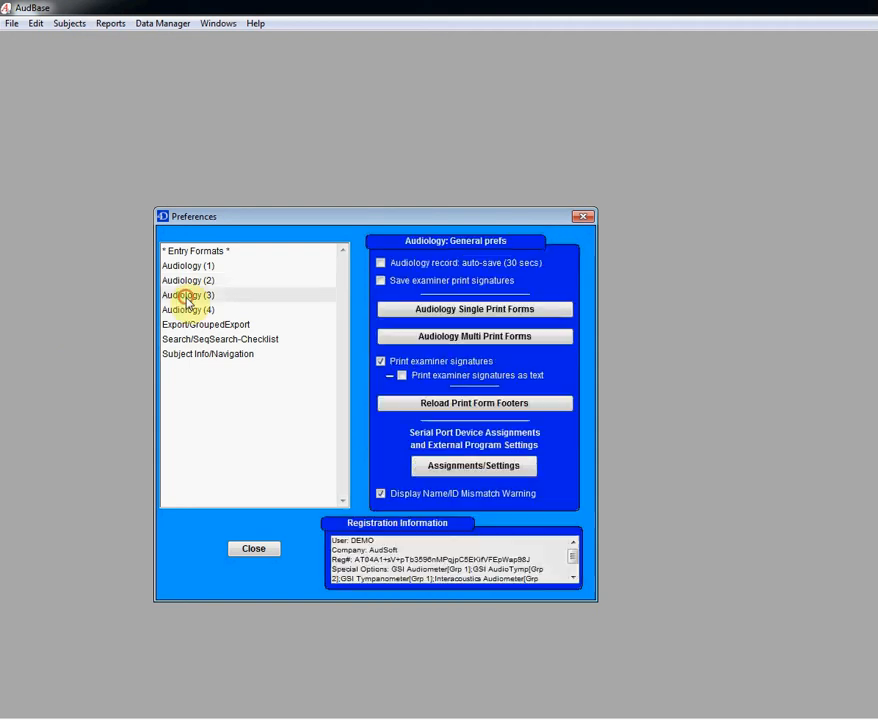
pyautogui.click(380, 280)
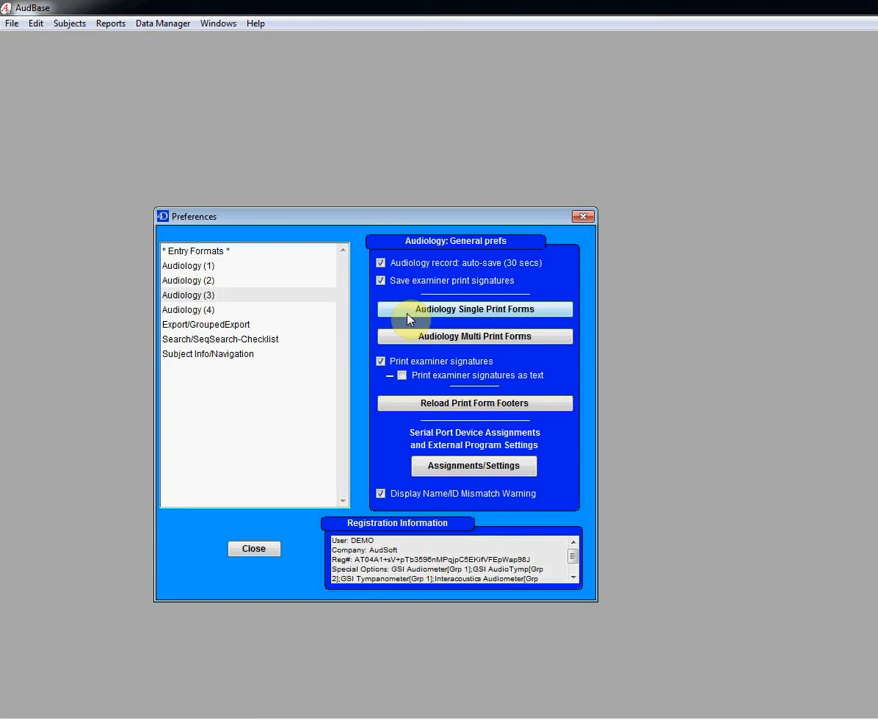
# Step: Add Audiogram, Std style #2 to the single print forms, with an HF audiogram second page only if HF values are present
pyautogui.click(409, 318)
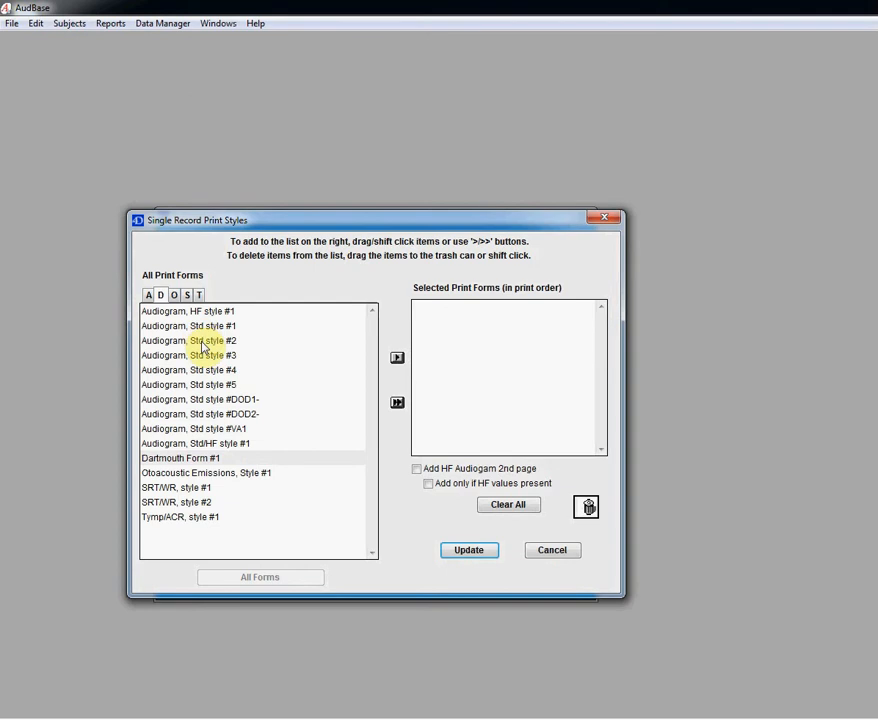
pyautogui.moveTo(199, 340); pyautogui.dragTo(502, 349)
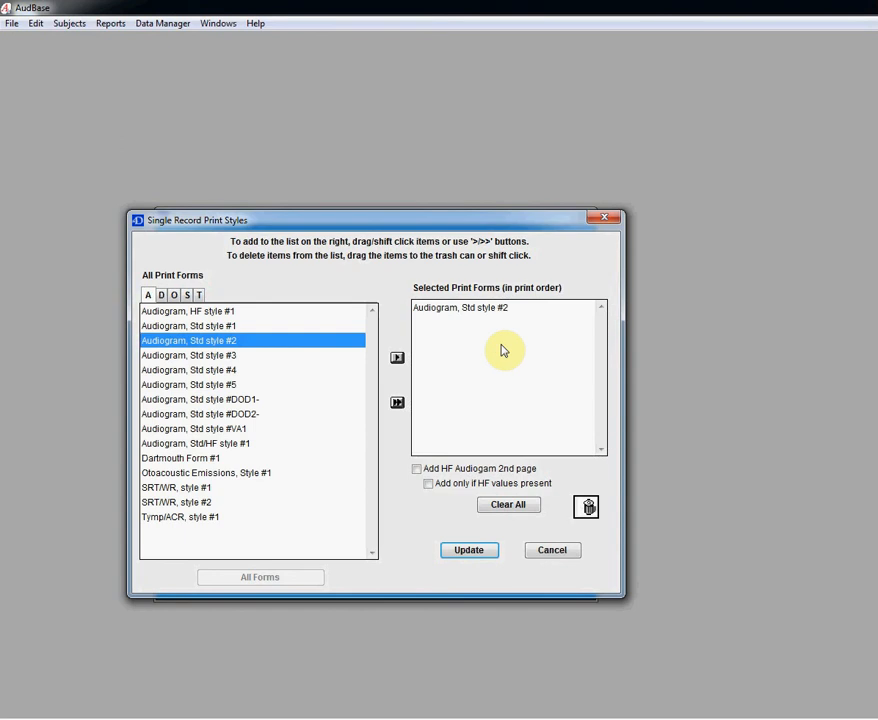
pyautogui.click(469, 552)
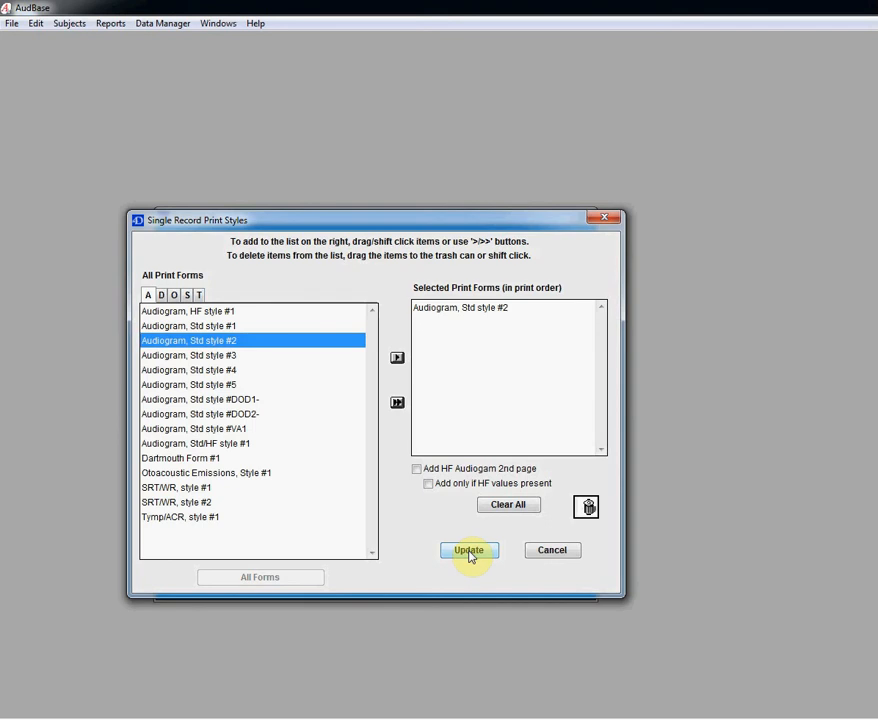
pyautogui.click(418, 470)
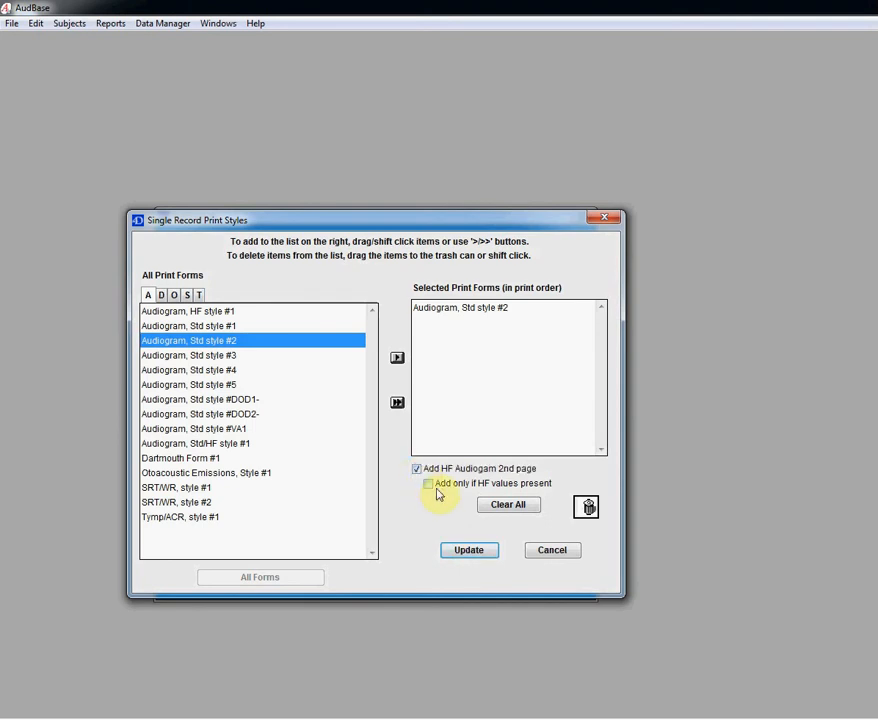
pyautogui.click(430, 486)
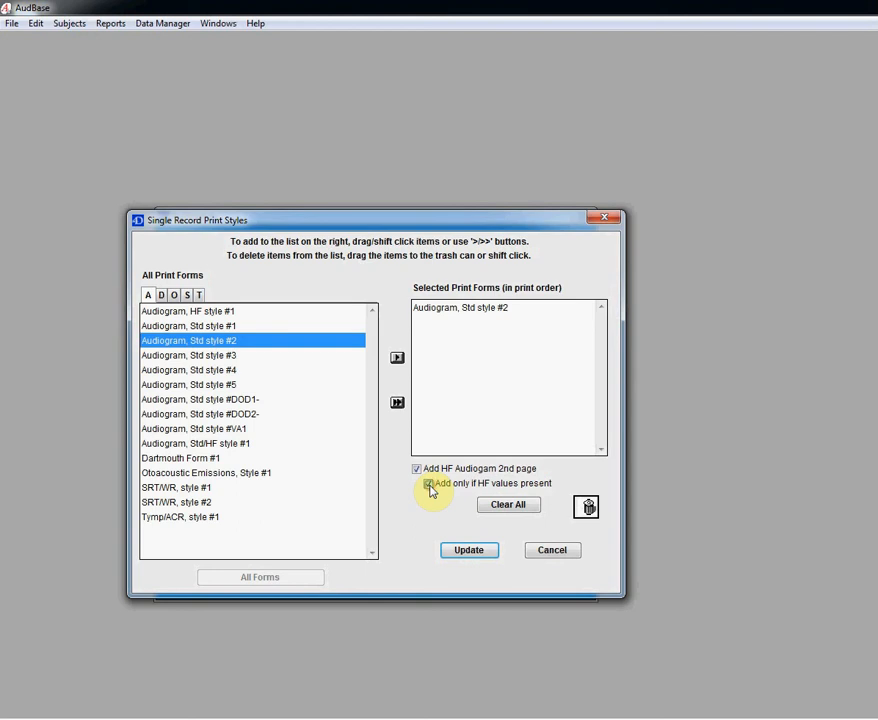
pyautogui.click(465, 552)
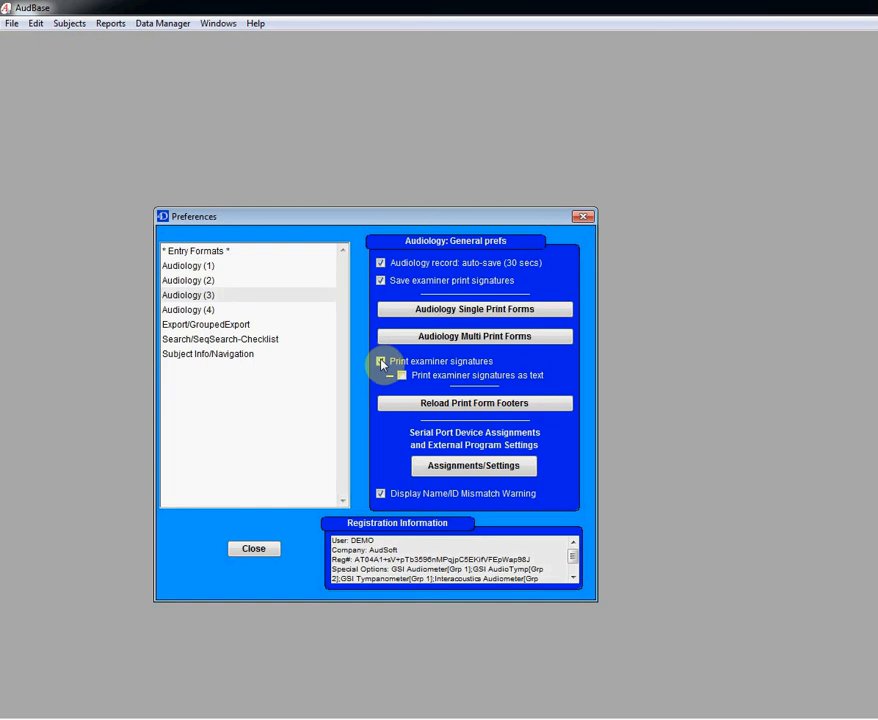
# Step: Enable printing of examiner signatures and turn off the Name/ID mismatch warning in the general audiology preferences
pyautogui.click(381, 362)
pyautogui.click(381, 494)
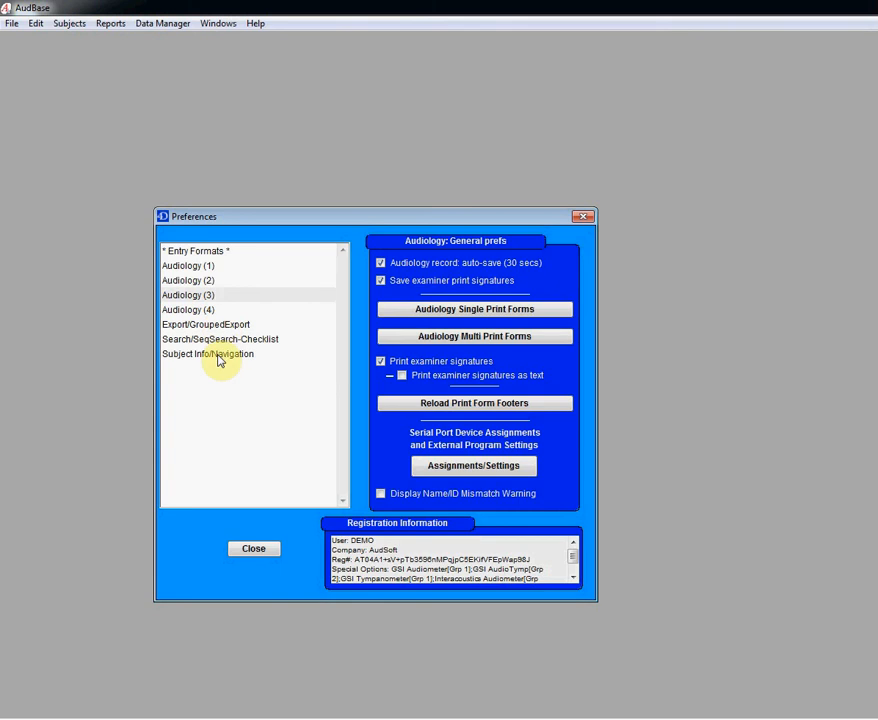
# Step: In the Subject Info/Navigation preferences, set the default subject input form to Input1 and close the preferences
pyautogui.click(219, 359)
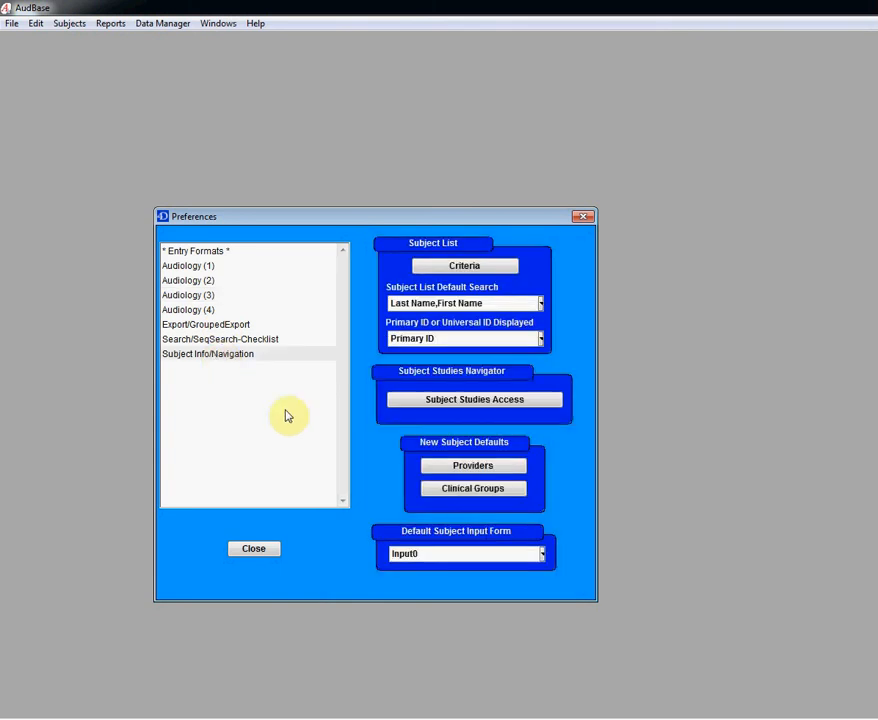
pyautogui.click(446, 553)
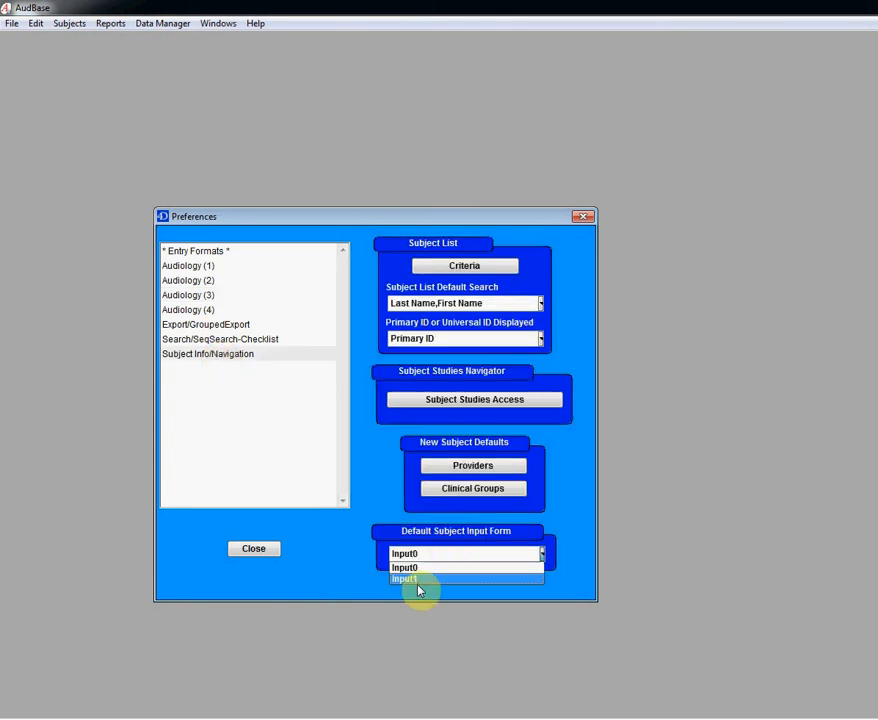
pyautogui.click(417, 580)
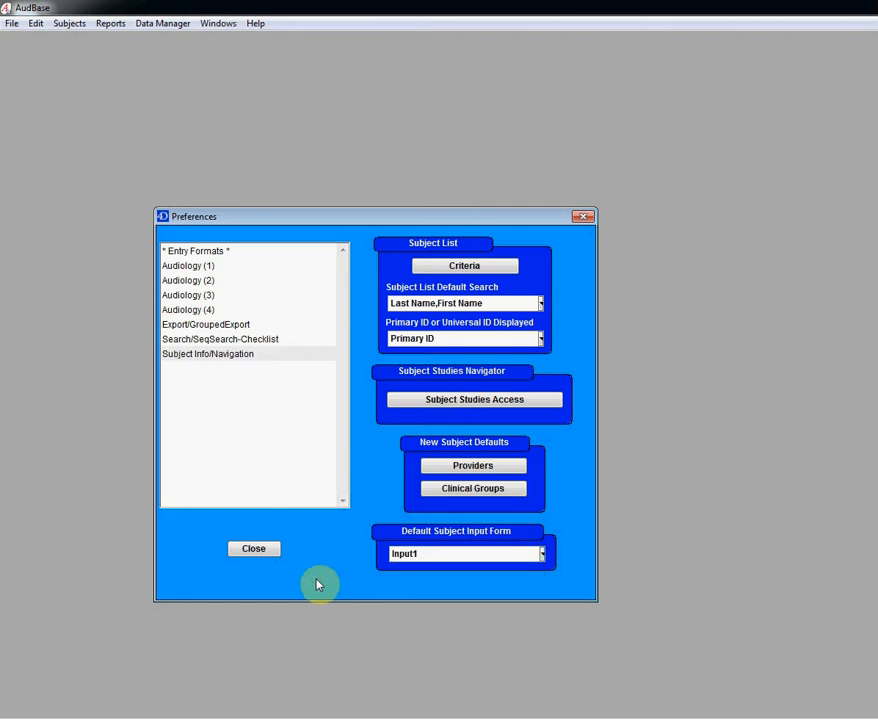
pyautogui.click(250, 550)
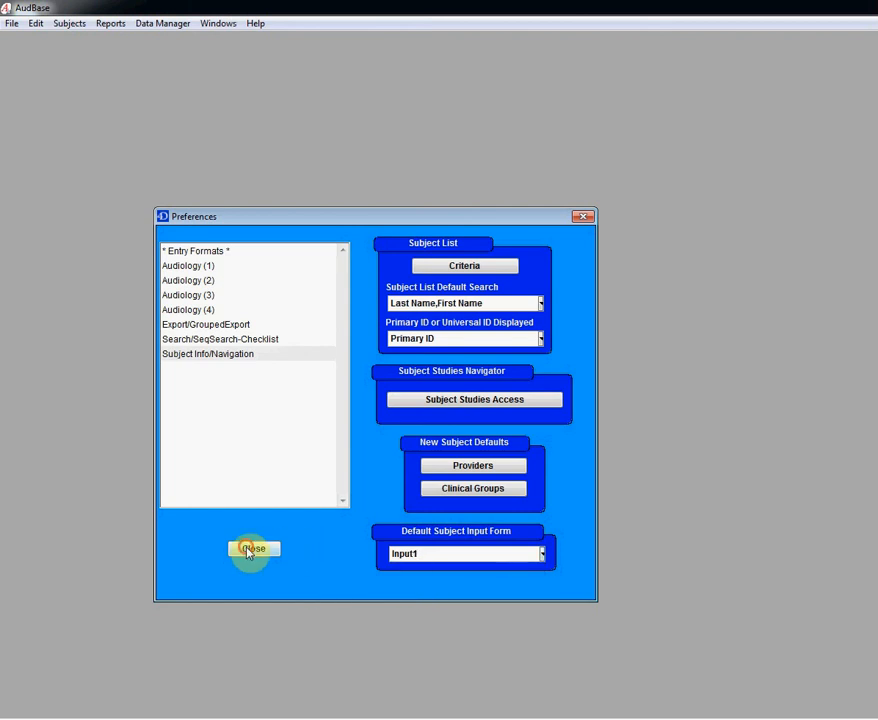
pyautogui.click(250, 549)
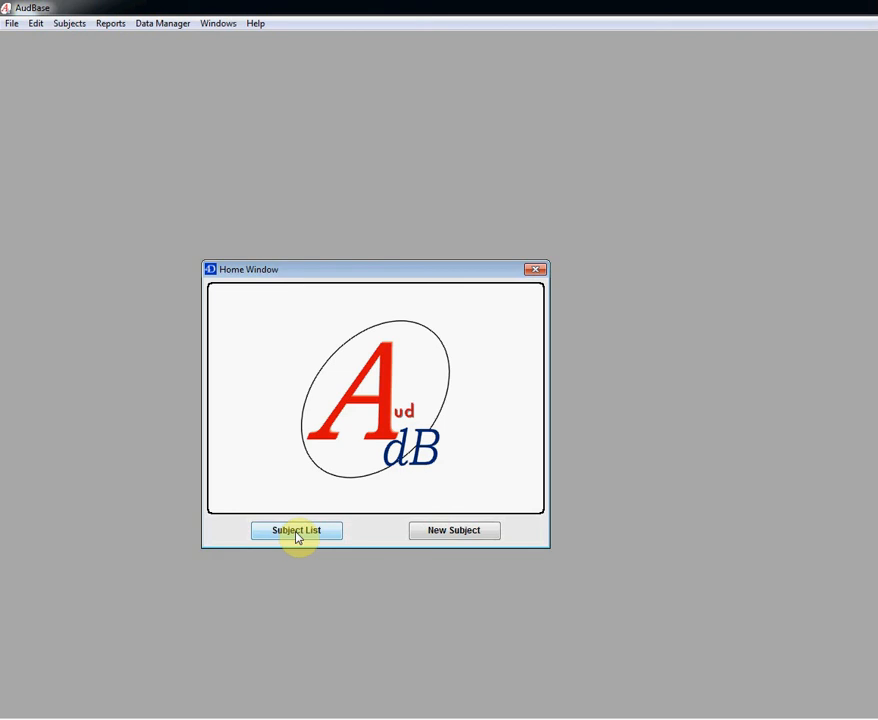
# Step: Open the last subject's record from the Subject List and create a new audiogram
pyautogui.click(296, 534)
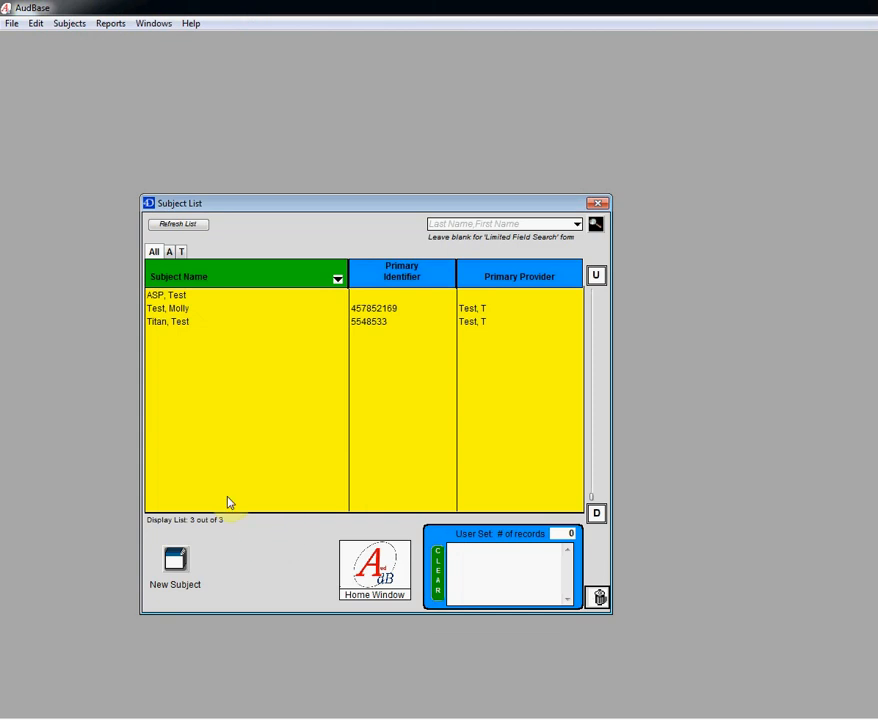
pyautogui.doubleClick(184, 330)
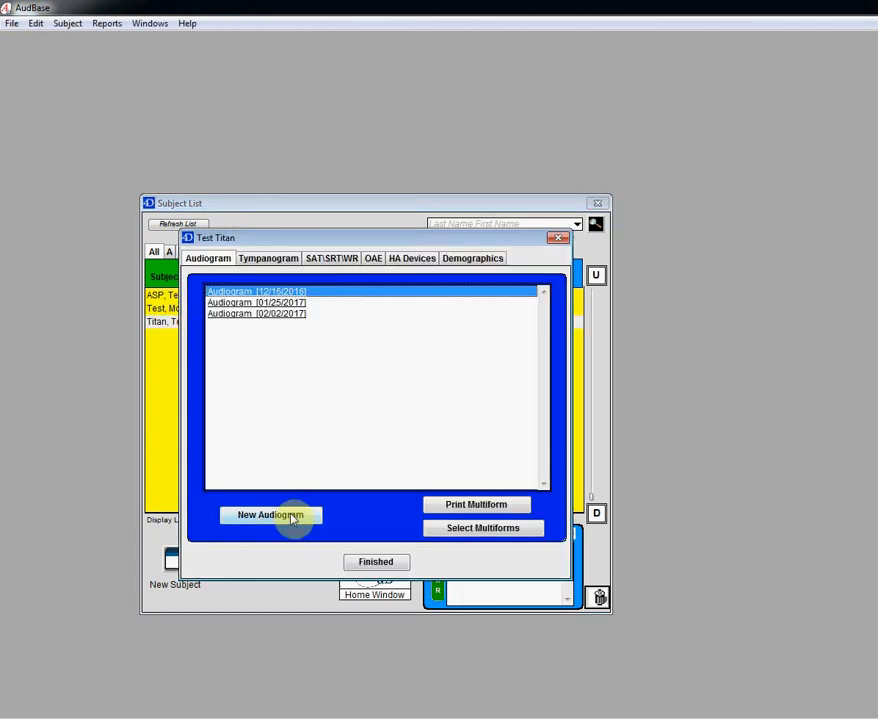
pyautogui.click(293, 518)
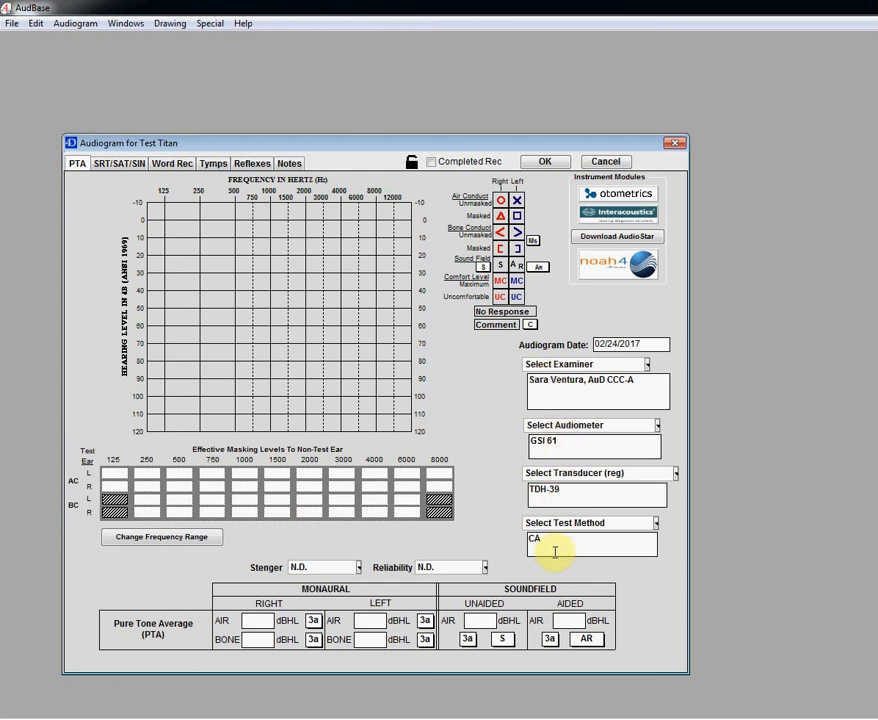
# Step: Save the new audiogram with the listed examiner's signature block as the primary signature
pyautogui.click(545, 164)
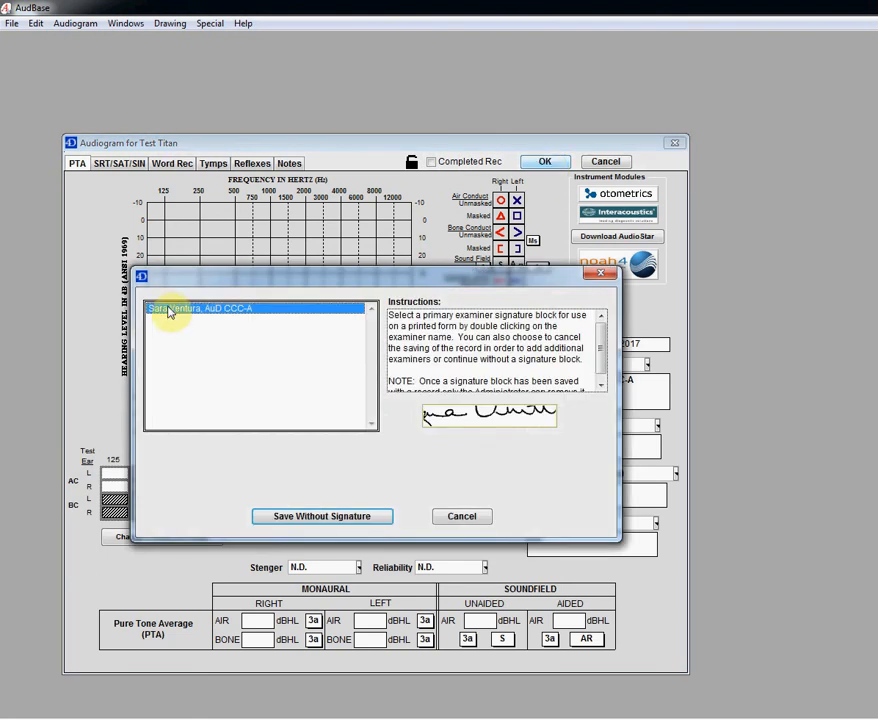
pyautogui.click(191, 308)
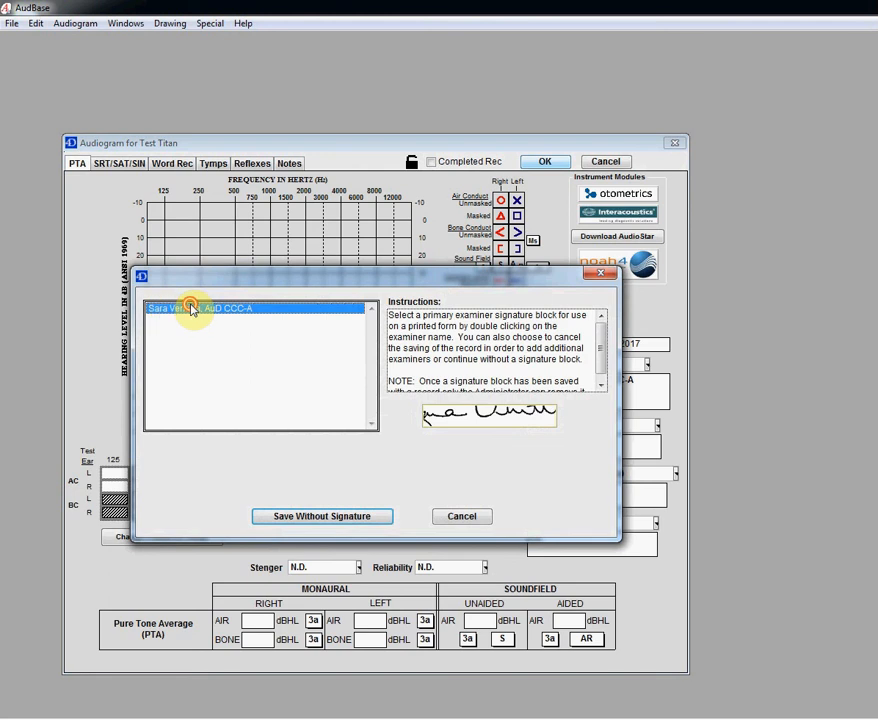